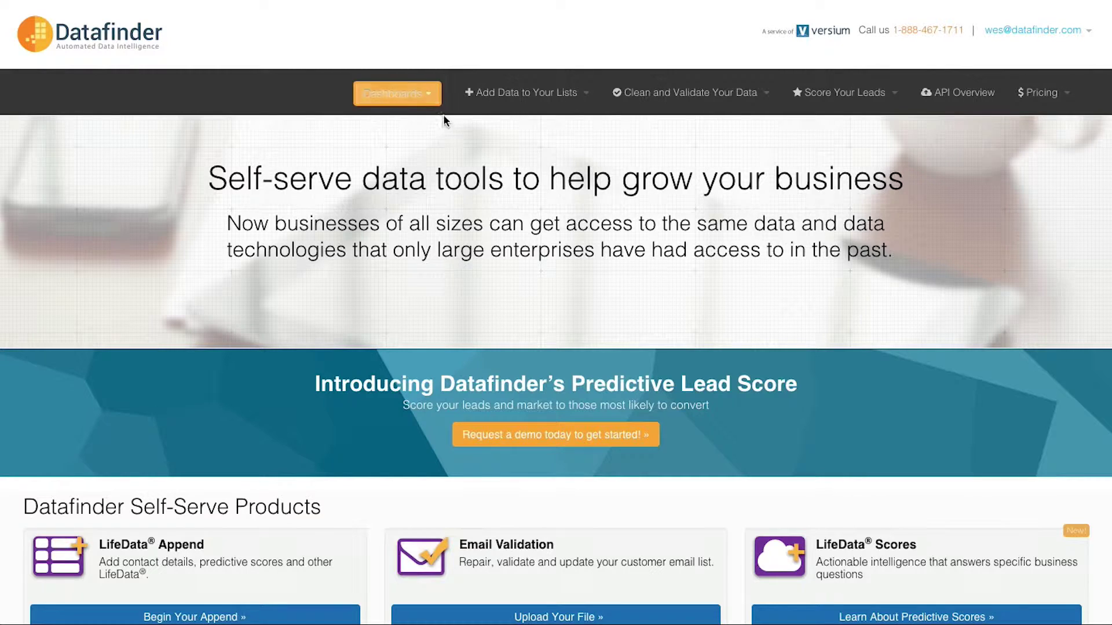
Step: Go to My Predictive Models under Predictive Lead Score Builder and bring up the Shoes 2015 model's actions
left_click(430, 95)
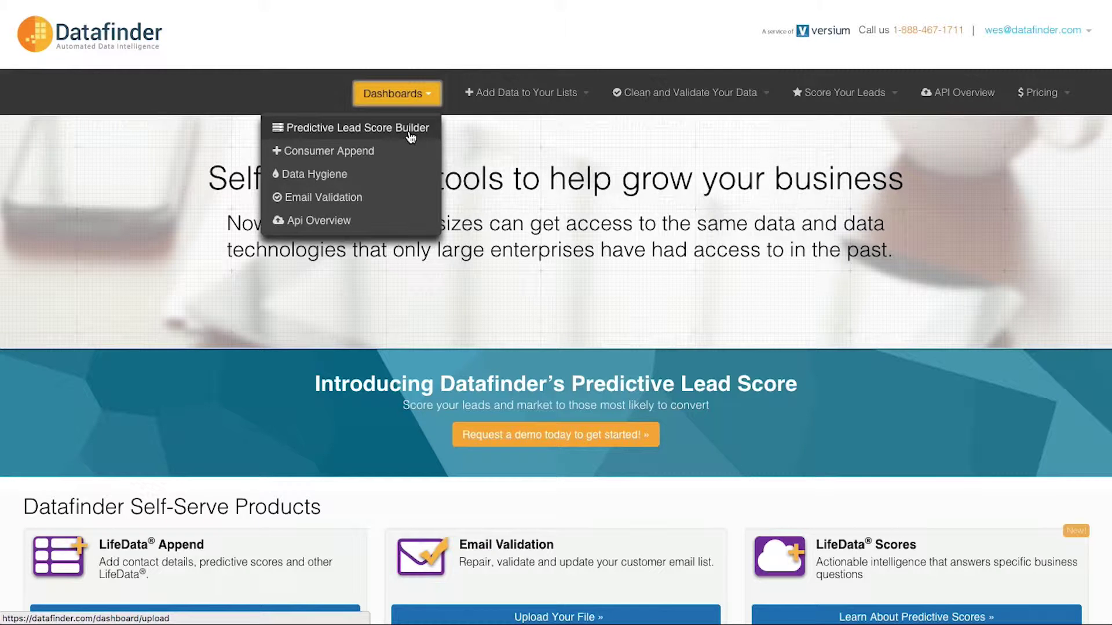
left_click(403, 135)
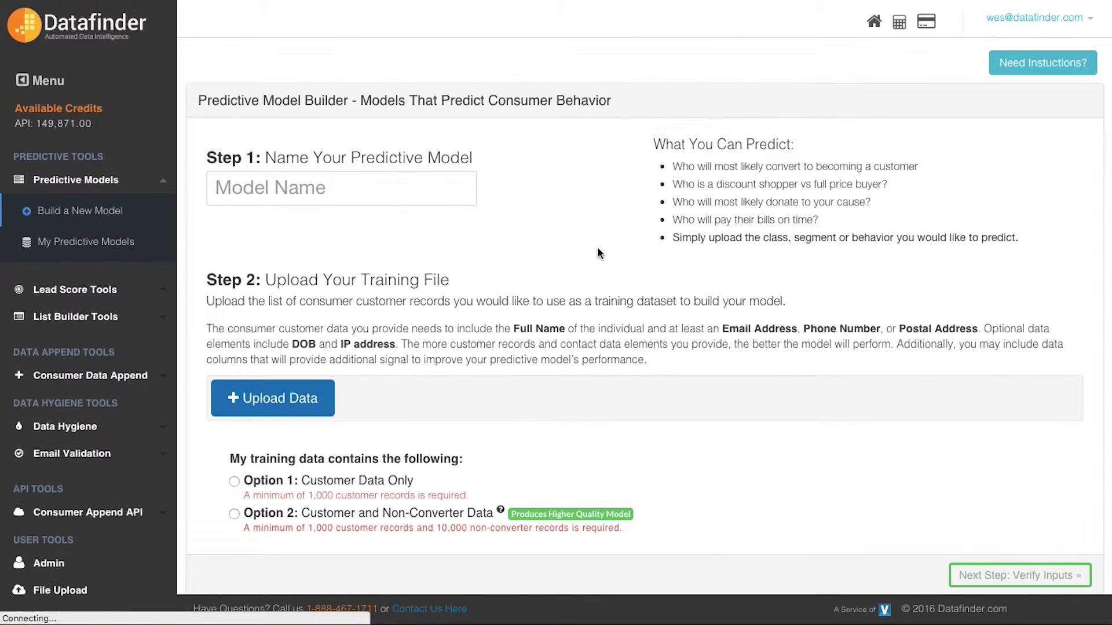
left_click(111, 252)
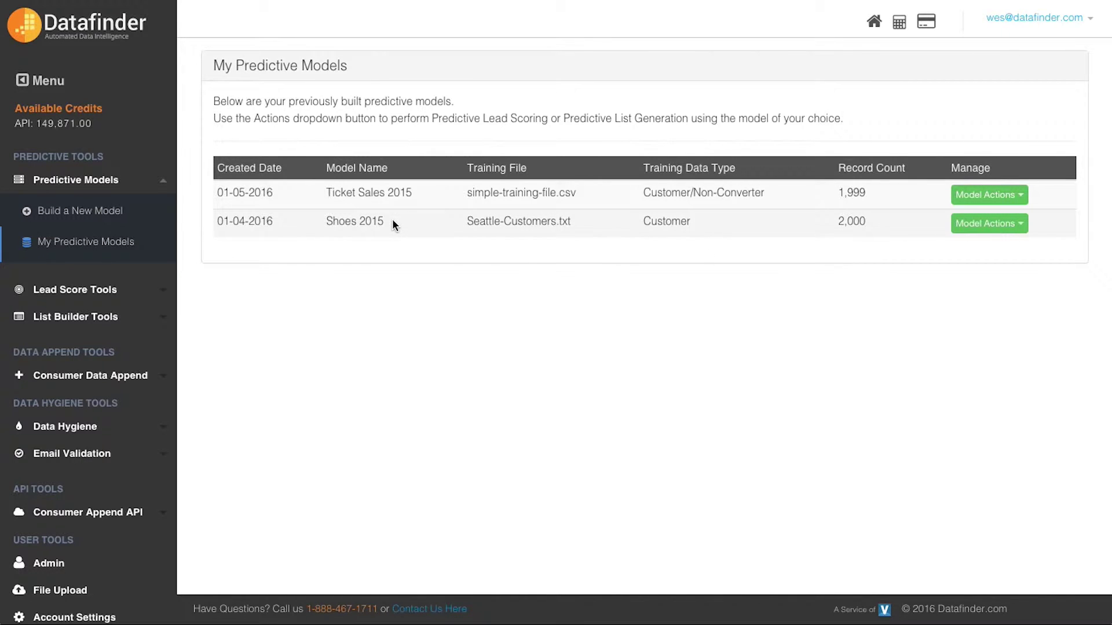
left_click(1021, 227)
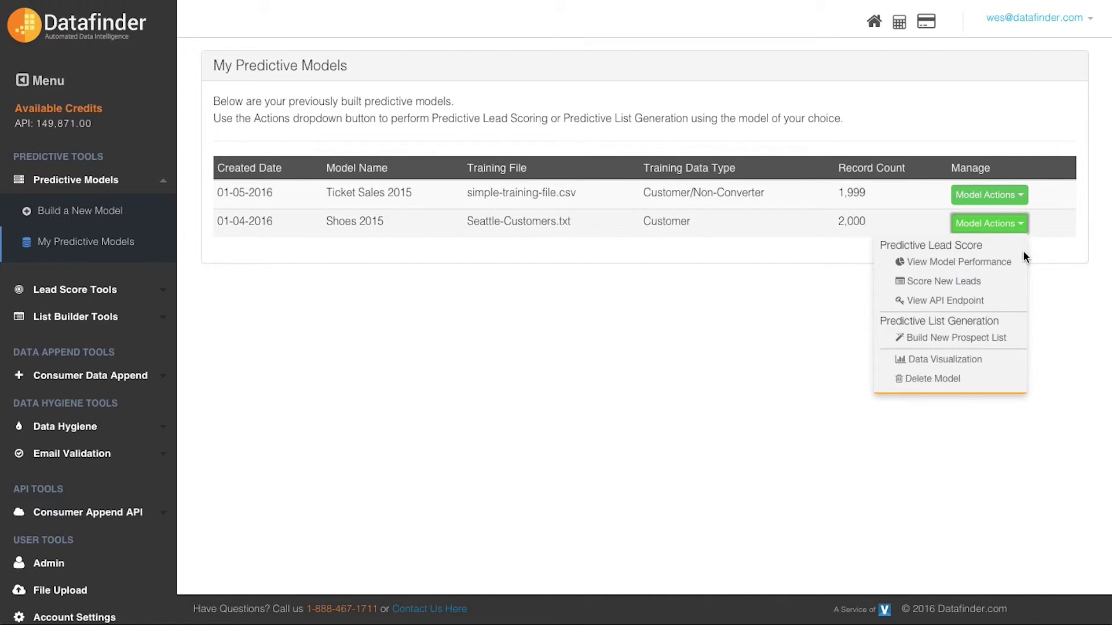
Step: Choose Score New Leads for the Shoes 2015 model
left_click(966, 285)
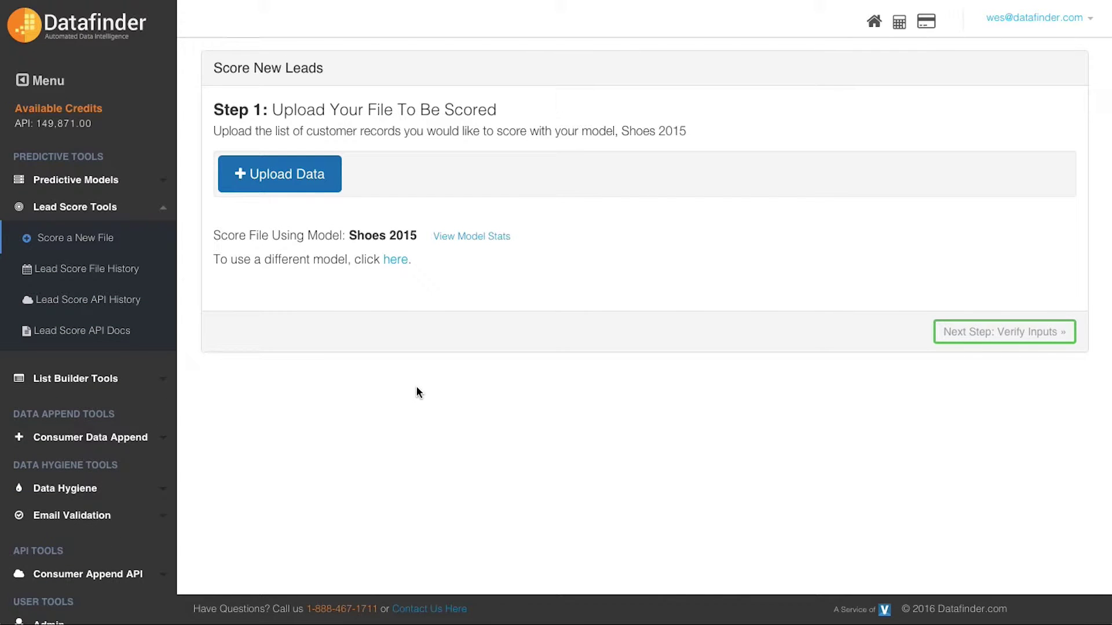
Step: Upload the 1,999-record simple-training-file-2.csv and continue to column verification
left_click(299, 180)
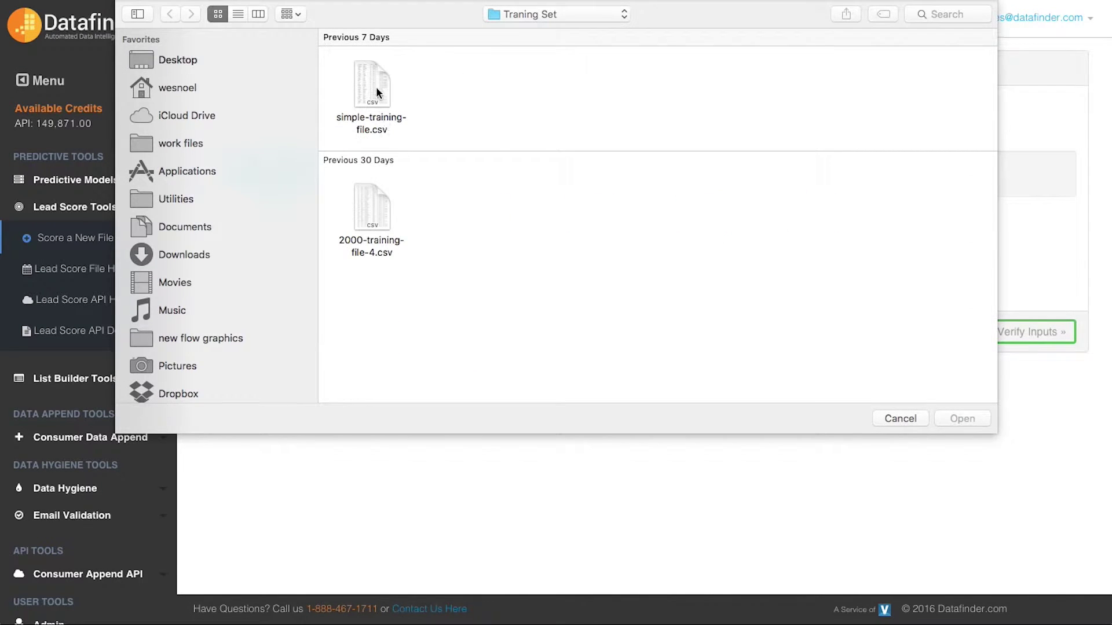
left_click(369, 208)
double_click(368, 94)
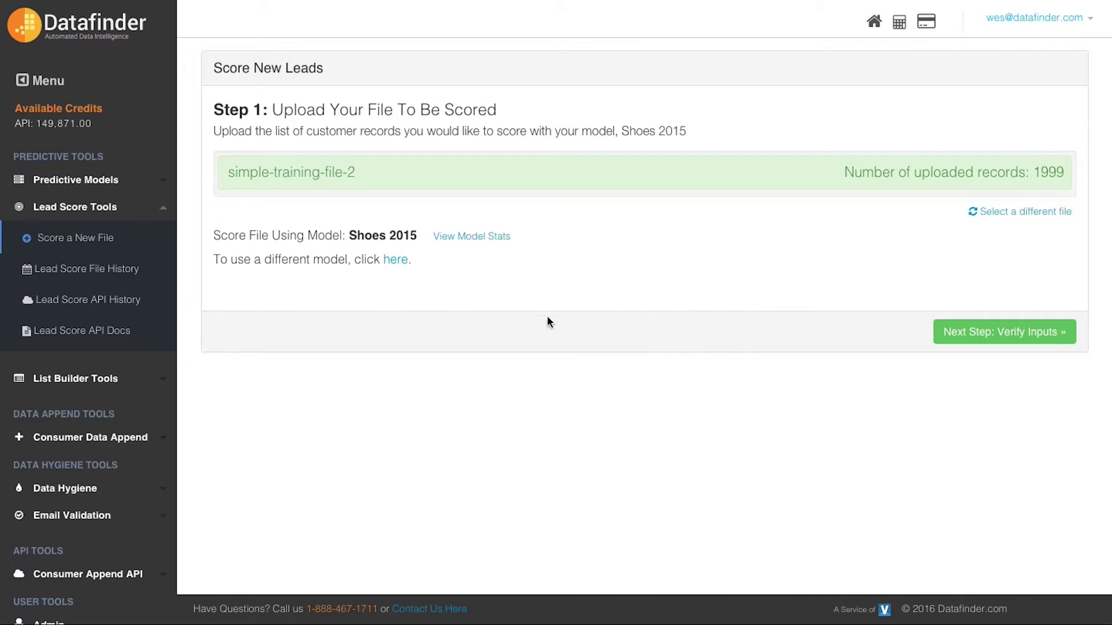
left_click(999, 341)
left_click(998, 341)
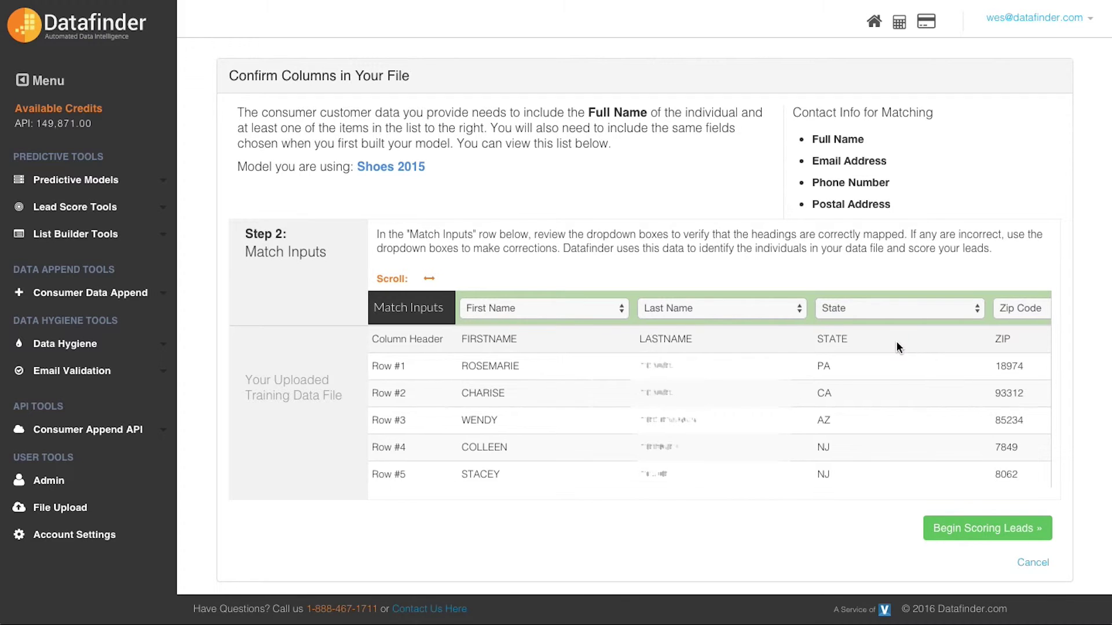
scroll(896, 341, "right", 3)
scroll(889, 340, "right", 2)
scroll(809, 344, "right", 2)
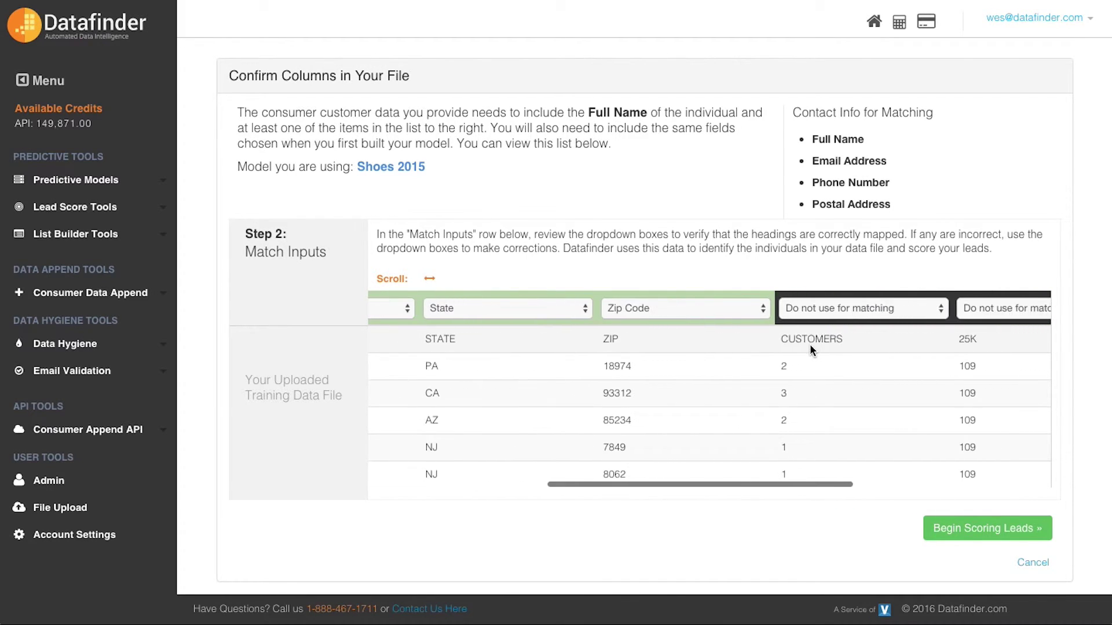
scroll(811, 344, "right", 3)
scroll(817, 344, "right", 3)
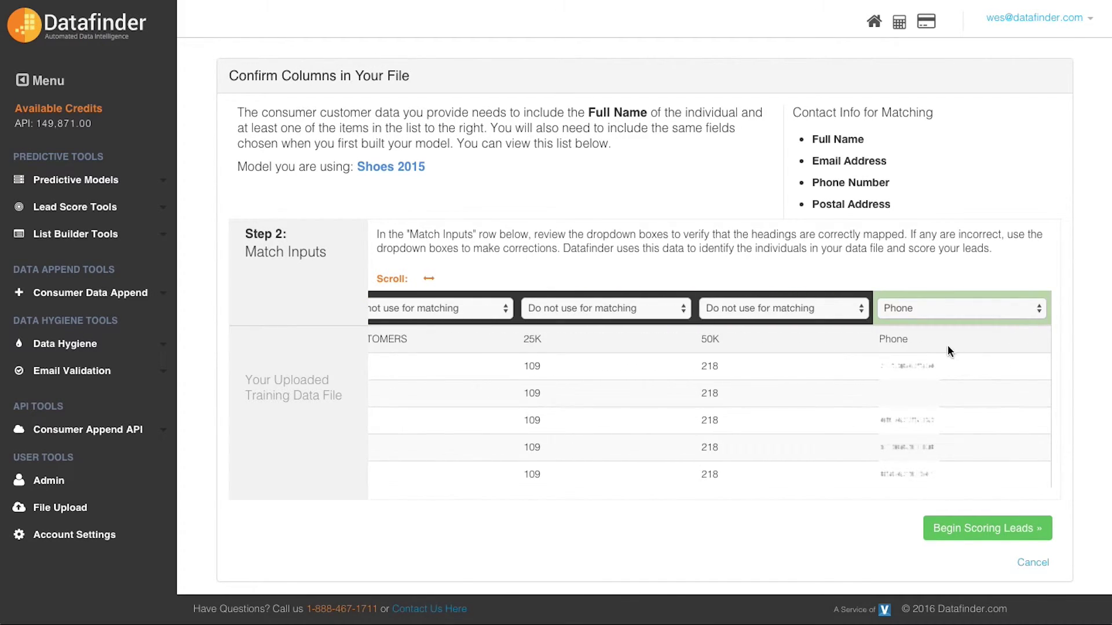
scroll(948, 345, "left", 5)
scroll(932, 344, "left", 5)
Step: Keep the FIRSTNAME column matched to First Name and start scoring the leads
left_click(589, 309)
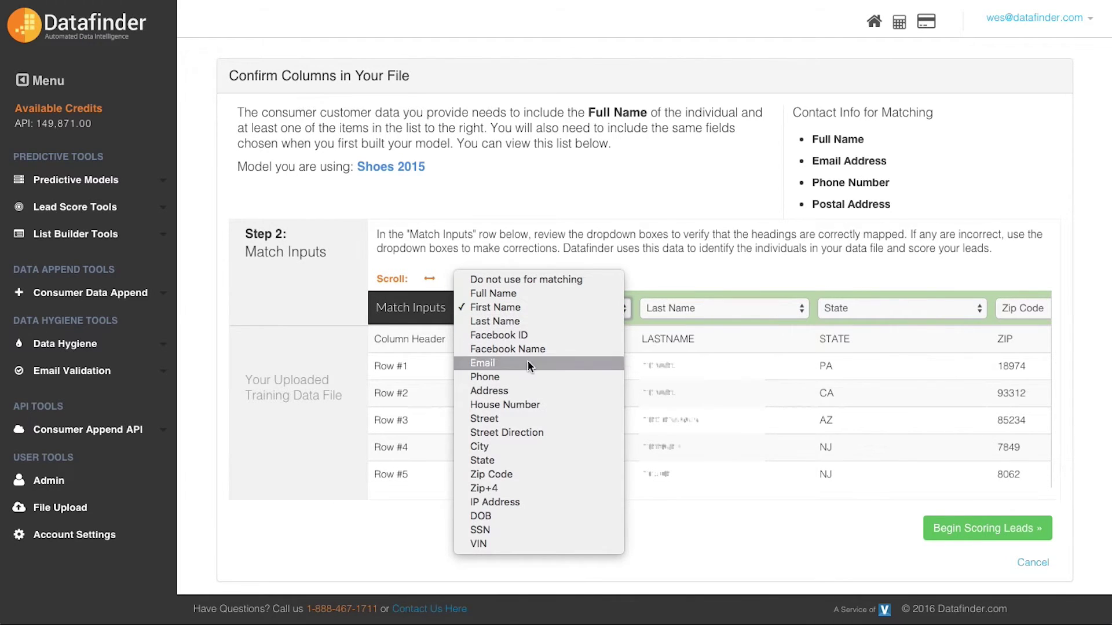
left_click(565, 309)
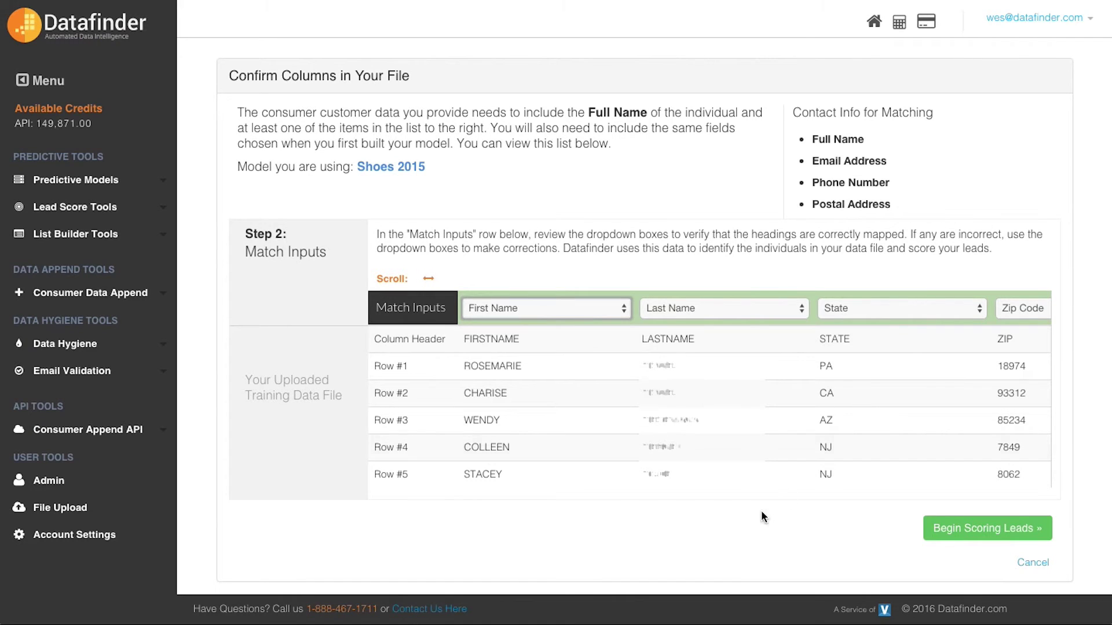
left_click(994, 535)
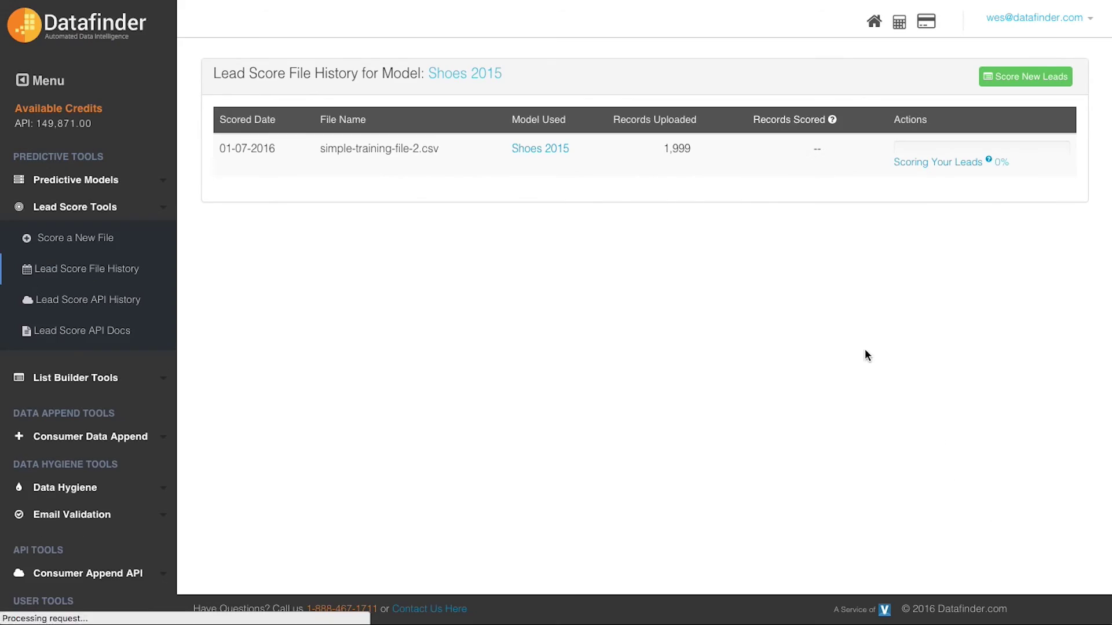